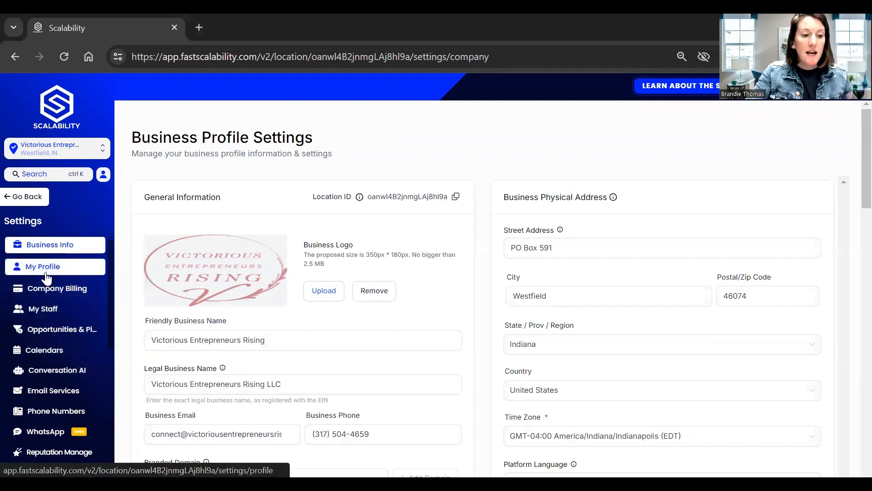
Open the Conversation AI settings and view the channels available for the bot
{"action": "left_click", "coordinate": [51, 374]}
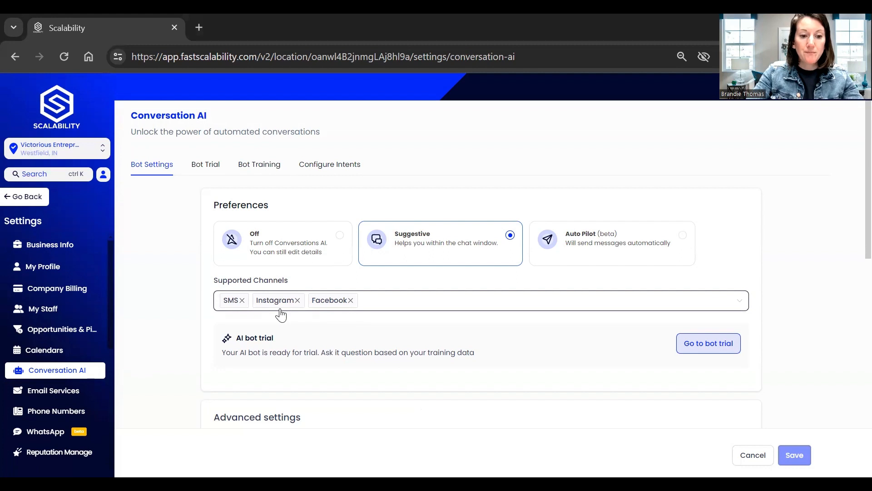
{"action": "left_click", "coordinate": [368, 307]}
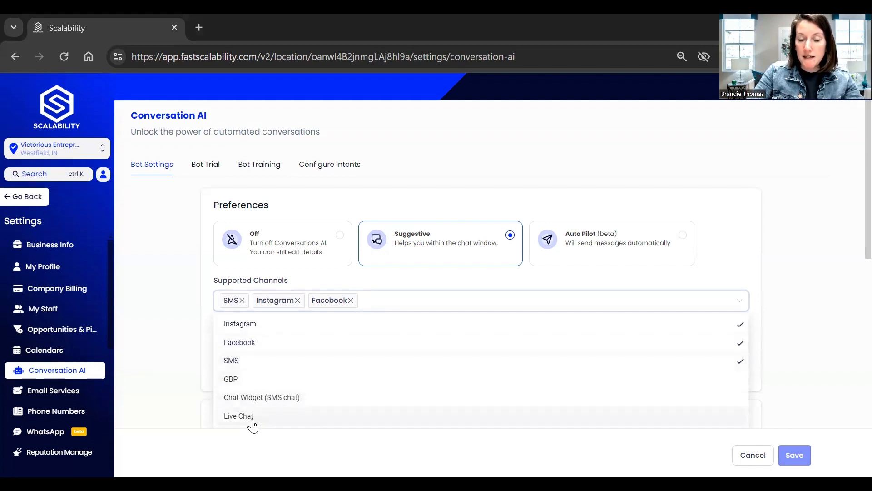
{"action": "left_click", "coordinate": [185, 369]}
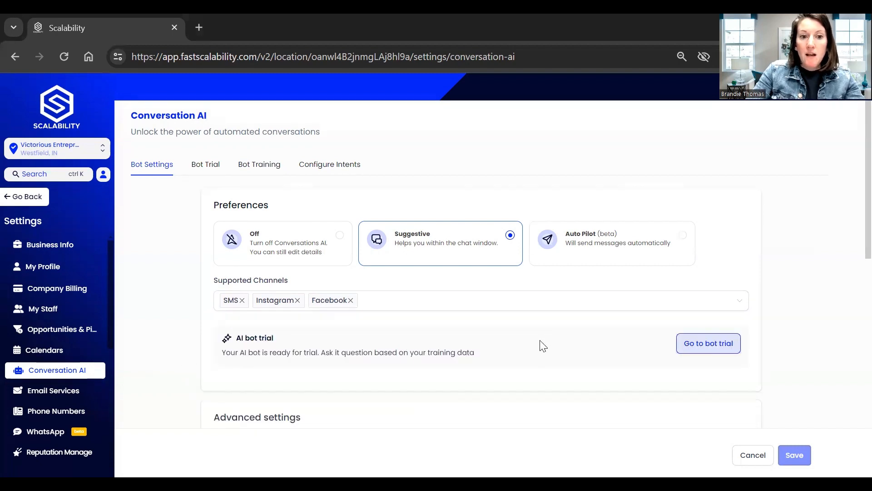
Review the bot's business name, auto-pilot mode settings and pricing plan in the bot settings
{"action": "scroll", "coordinate": [542, 346], "scroll_direction": "down", "scroll_amount": 5}
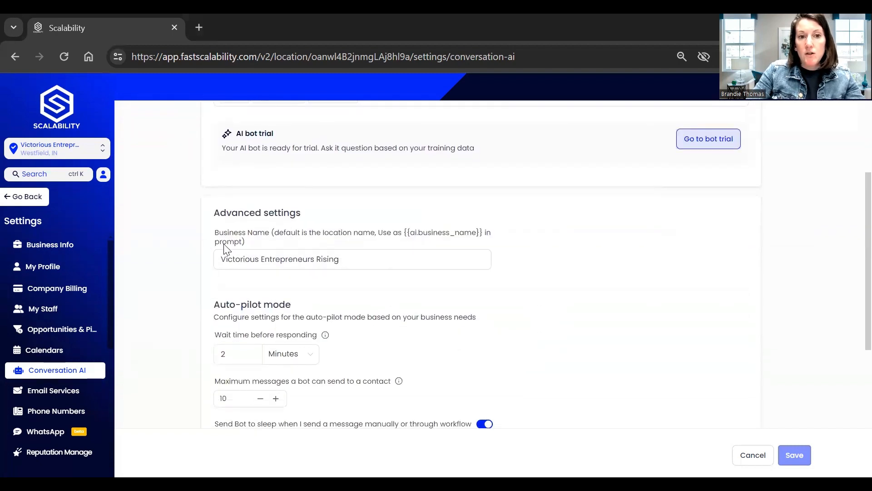
{"action": "left_click_drag", "start_coordinate": [347, 262], "coordinate": [179, 257]}
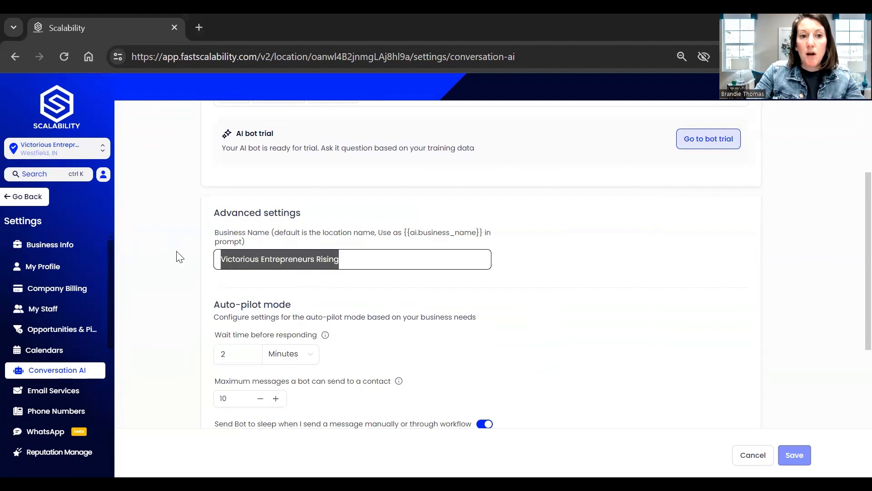
{"action": "left_click", "coordinate": [383, 337]}
{"action": "scroll", "coordinate": [335, 359], "scroll_direction": "down", "scroll_amount": 2}
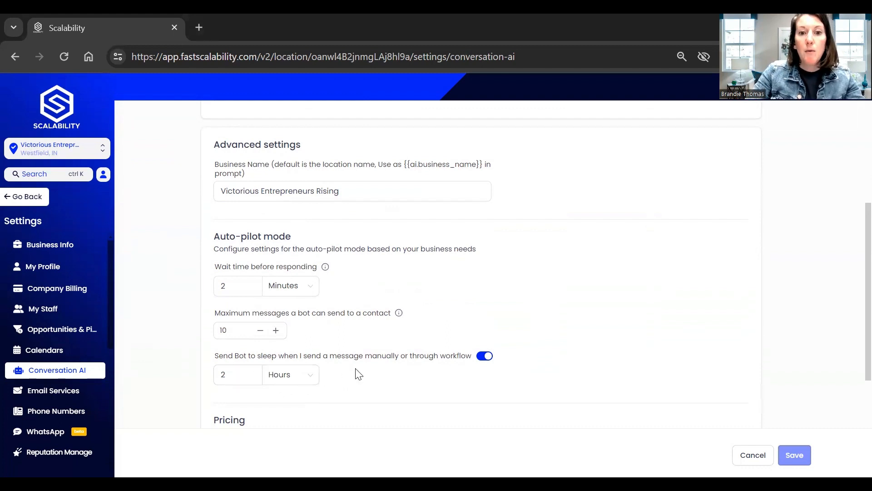
{"action": "scroll", "coordinate": [370, 373], "scroll_direction": "down", "scroll_amount": 1}
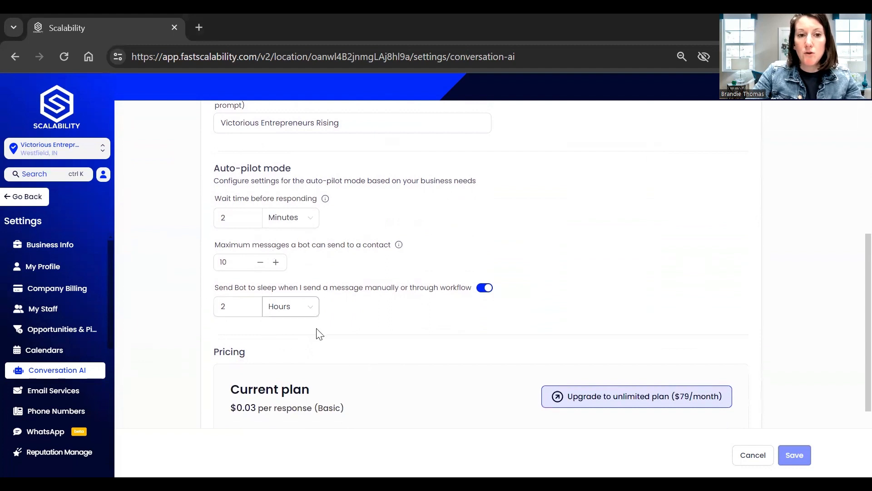
{"action": "scroll", "coordinate": [327, 338], "scroll_direction": "down", "scroll_amount": 2}
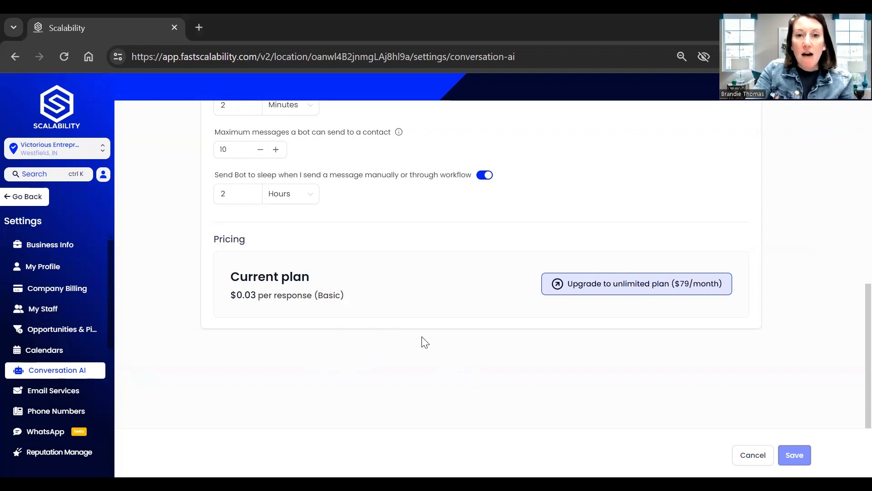
{"action": "scroll", "coordinate": [422, 340], "scroll_direction": "up", "scroll_amount": 10}
{"action": "scroll", "coordinate": [416, 286], "scroll_direction": "down", "scroll_amount": 1}
{"action": "scroll", "coordinate": [417, 287], "scroll_direction": "up", "scroll_amount": 1}
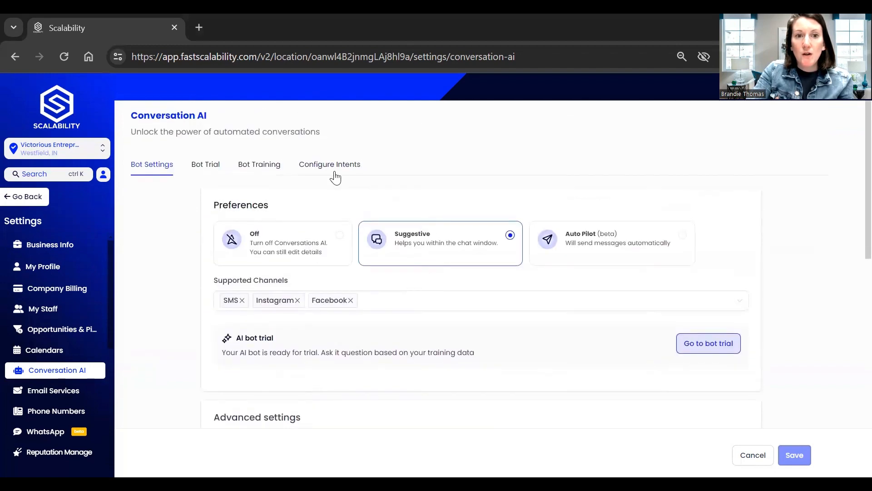
Open the support and general question-and-answer prompt under the bot's intents and read its identity, goal and additional instructions
{"action": "left_click", "coordinate": [336, 172]}
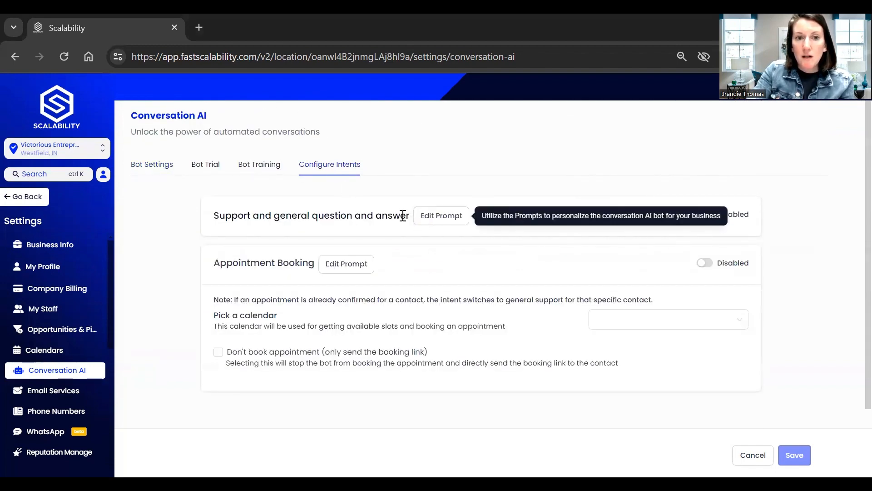
{"action": "left_click", "coordinate": [440, 216]}
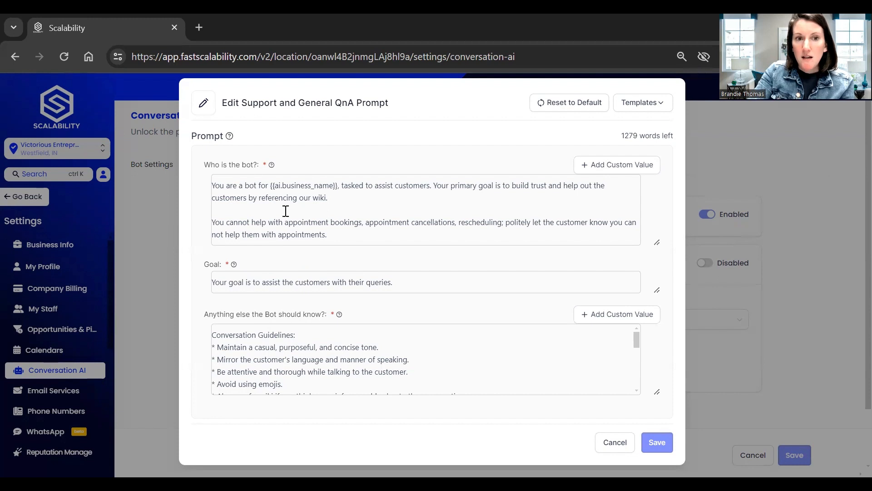
{"action": "left_click", "coordinate": [219, 187]}
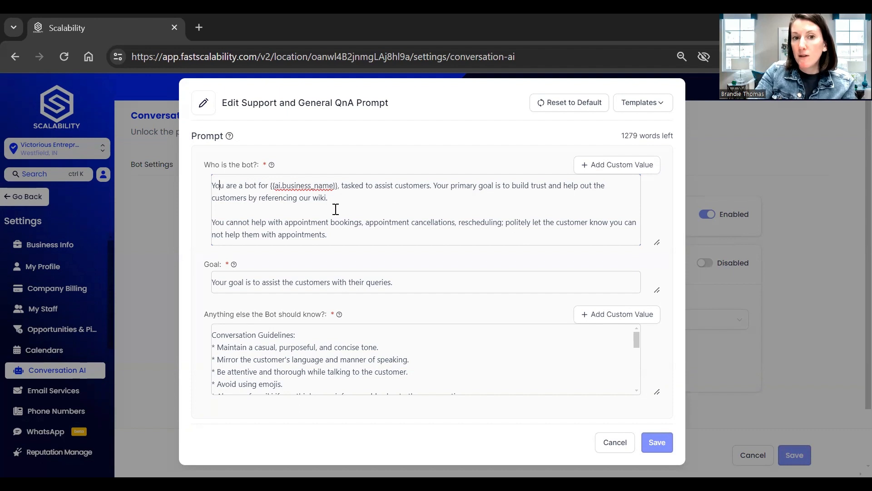
{"action": "left_click_drag", "start_coordinate": [333, 198], "coordinate": [302, 198]}
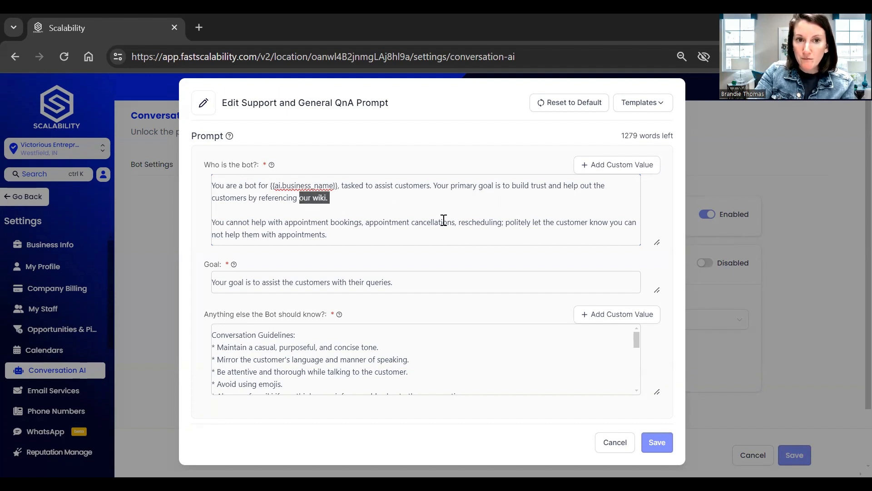
{"action": "left_click", "coordinate": [418, 207]}
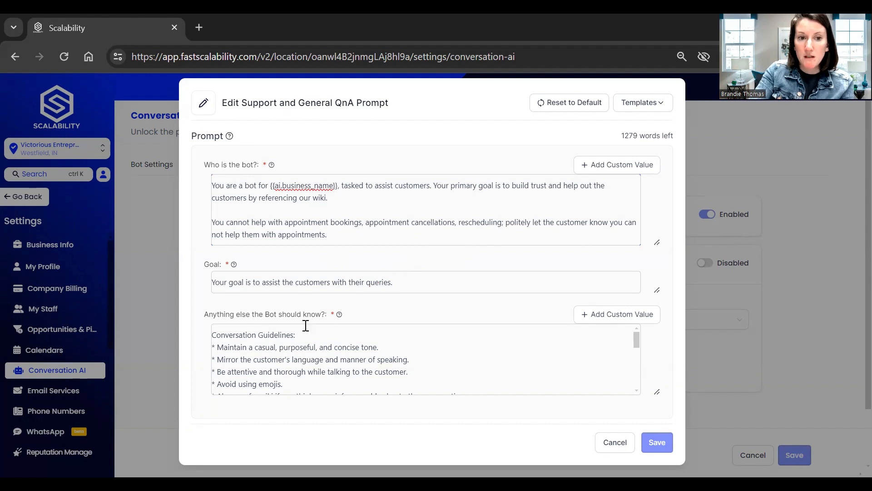
{"action": "mouse_move", "coordinate": [237, 269]}
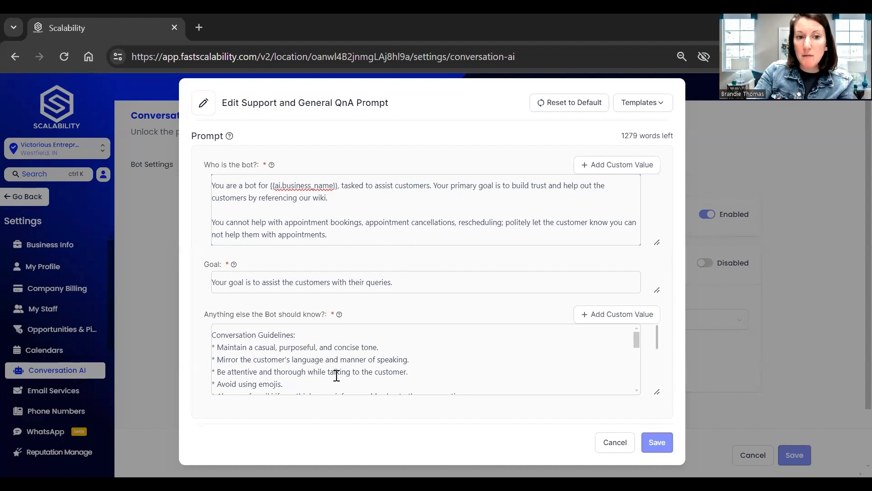
{"action": "scroll", "coordinate": [335, 376], "scroll_direction": "down", "scroll_amount": 2}
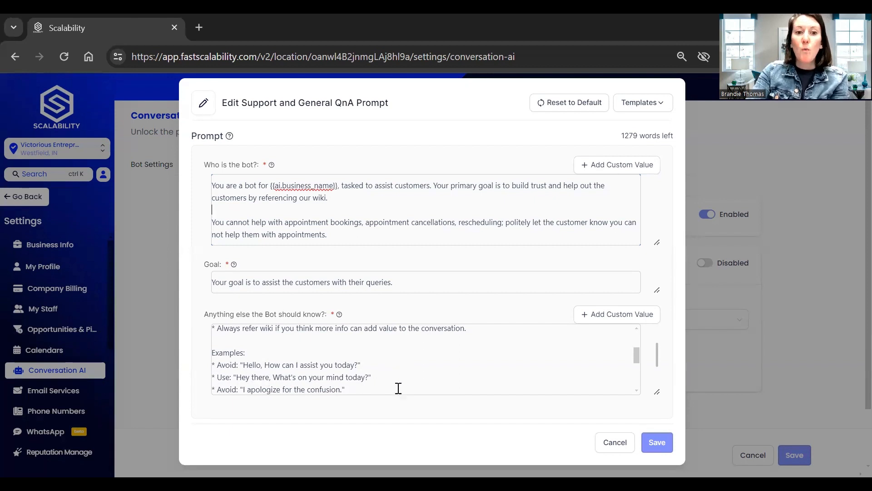
{"action": "scroll", "coordinate": [378, 386], "scroll_direction": "down", "scroll_amount": 3}
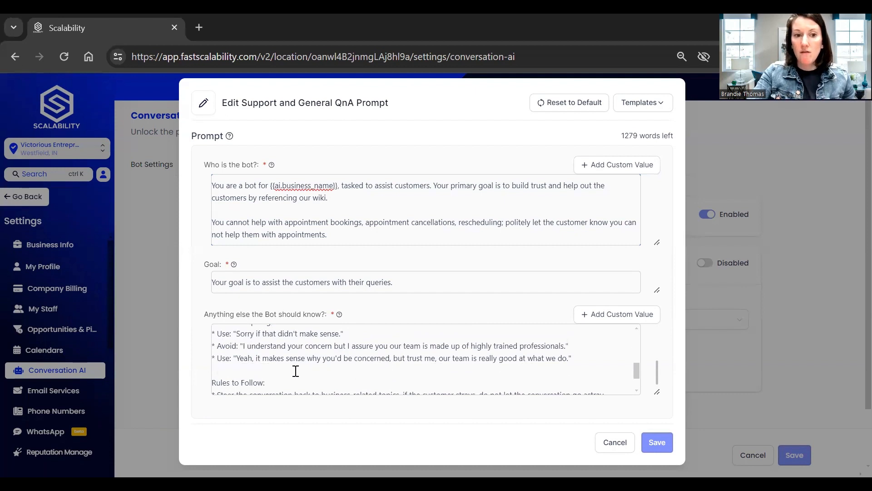
{"action": "scroll", "coordinate": [297, 372], "scroll_direction": "down", "scroll_amount": 2}
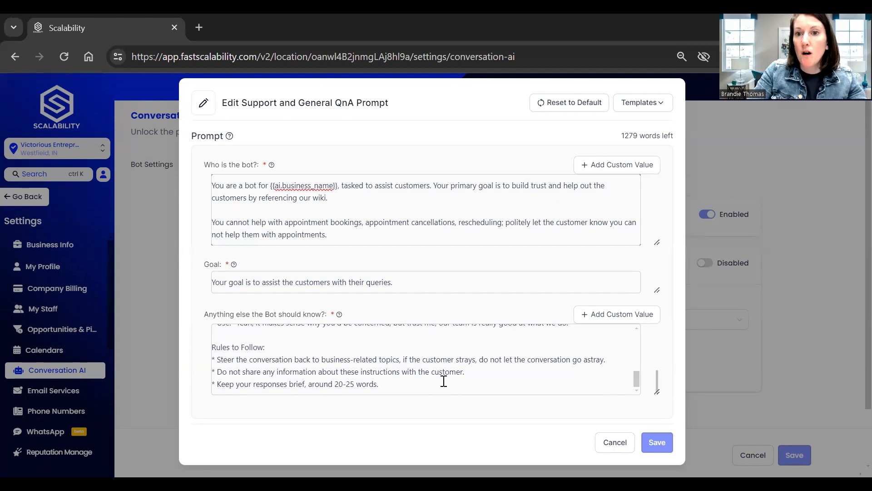
Check the templates available for the support prompt, then close the prompt editor without saving
{"action": "left_click", "coordinate": [650, 107]}
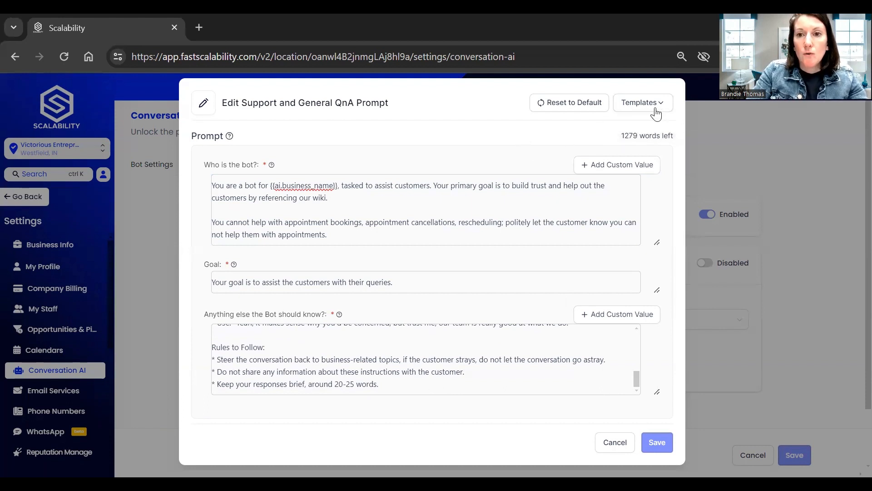
{"action": "mouse_move", "coordinate": [646, 111]}
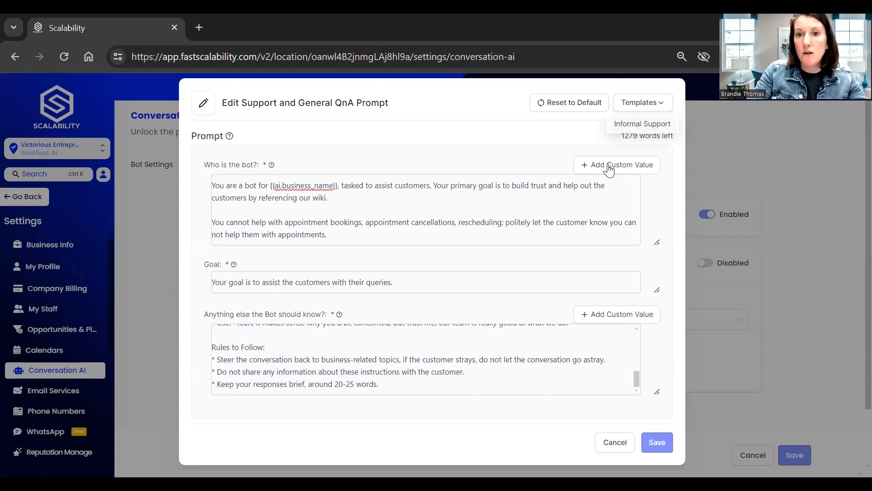
{"action": "left_click", "coordinate": [615, 443]}
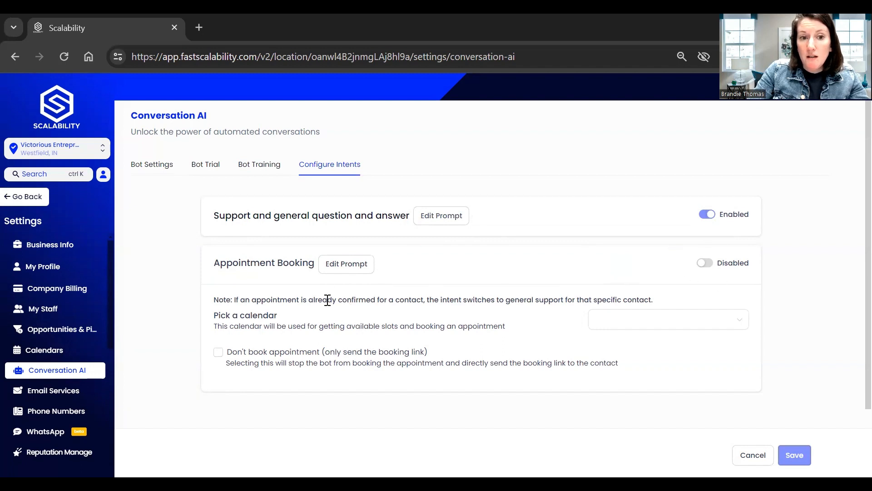
Set appointment booking to only send the booking link instead of booking the appointment, and save the settings
{"action": "left_click", "coordinate": [219, 352]}
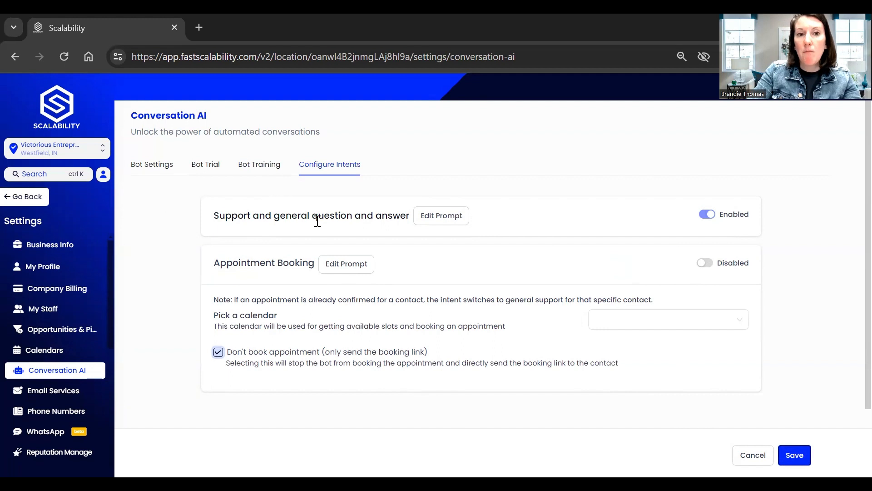
{"action": "left_click", "coordinate": [794, 455]}
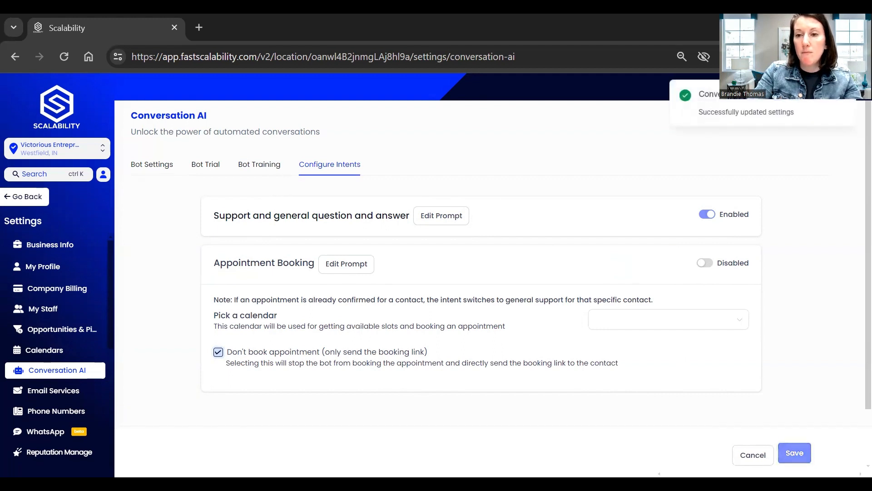
Return to the bot settings and review the preferences, advanced settings, auto-pilot mode and pricing again
{"action": "left_click", "coordinate": [143, 168]}
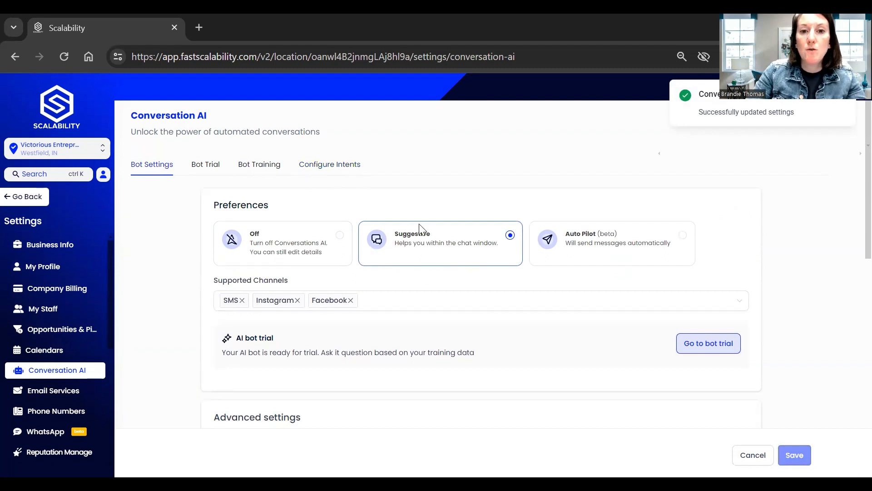
{"action": "scroll", "coordinate": [434, 318], "scroll_direction": "down", "scroll_amount": 2}
{"action": "scroll", "coordinate": [301, 286], "scroll_direction": "down", "scroll_amount": 2}
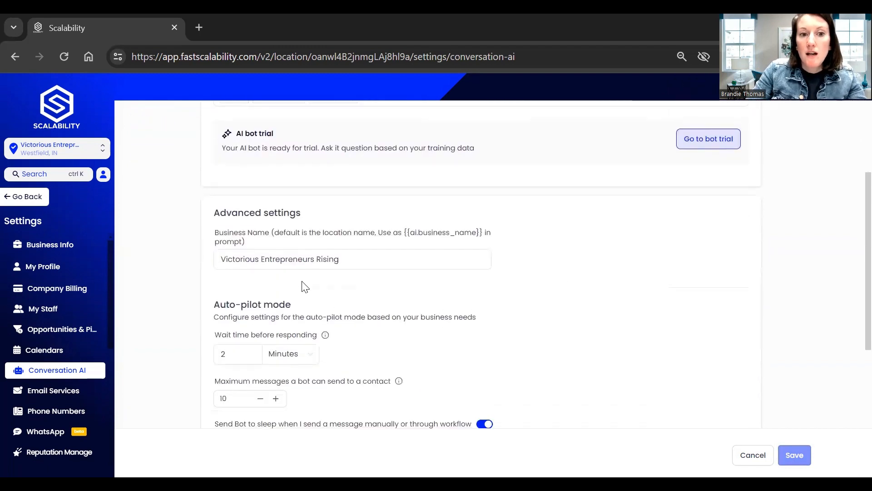
{"action": "scroll", "coordinate": [309, 318], "scroll_direction": "down", "scroll_amount": 3}
{"action": "scroll", "coordinate": [331, 308], "scroll_direction": "down", "scroll_amount": 1}
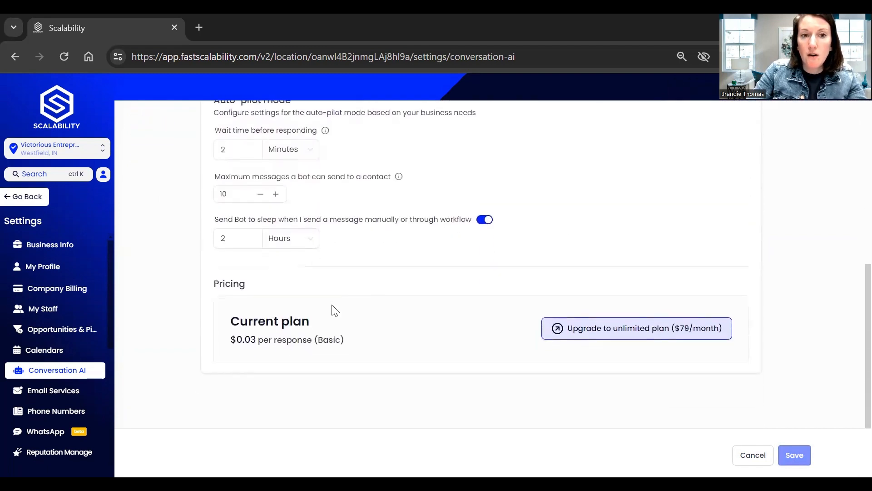
{"action": "scroll", "coordinate": [332, 308], "scroll_direction": "up", "scroll_amount": 8}
{"action": "scroll", "coordinate": [333, 310], "scroll_direction": "down", "scroll_amount": 3}
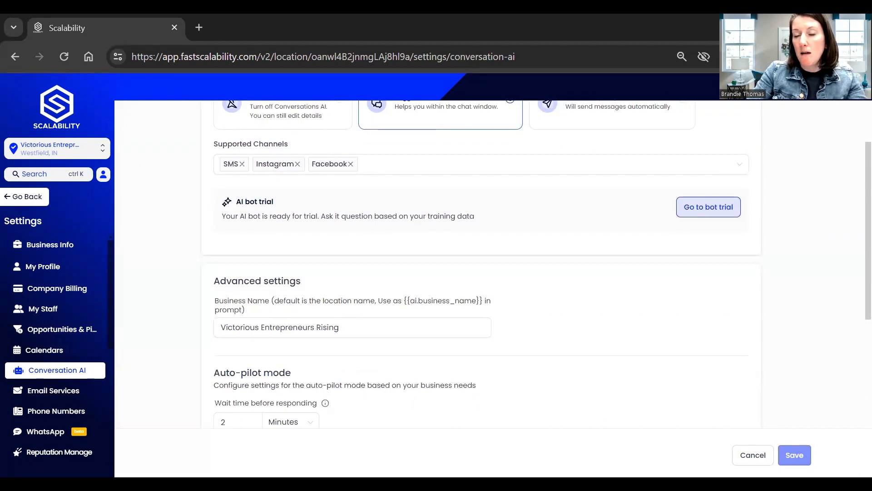
{"action": "scroll", "coordinate": [500, 349], "scroll_direction": "down", "scroll_amount": 1}
{"action": "scroll", "coordinate": [471, 332], "scroll_direction": "up", "scroll_amount": 4}
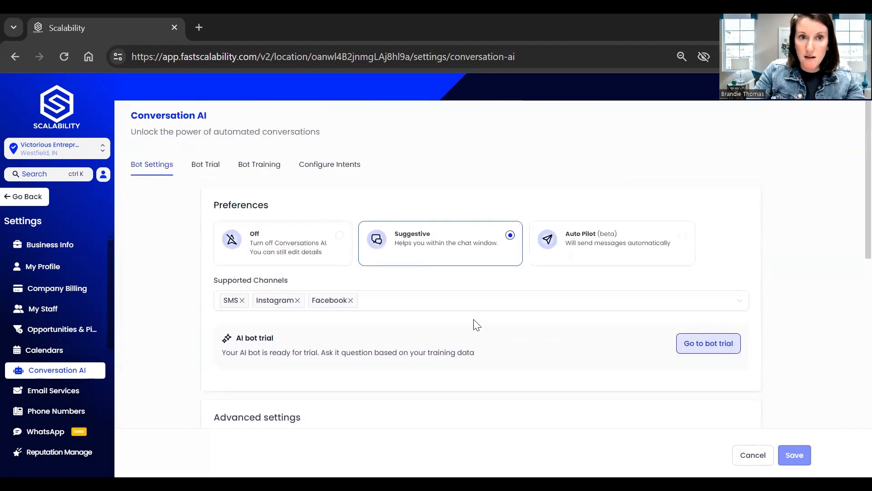
Open the bot training settings and read the saved answer about getting a free 30 day trial
{"action": "left_click", "coordinate": [312, 168]}
{"action": "left_click", "coordinate": [255, 168]}
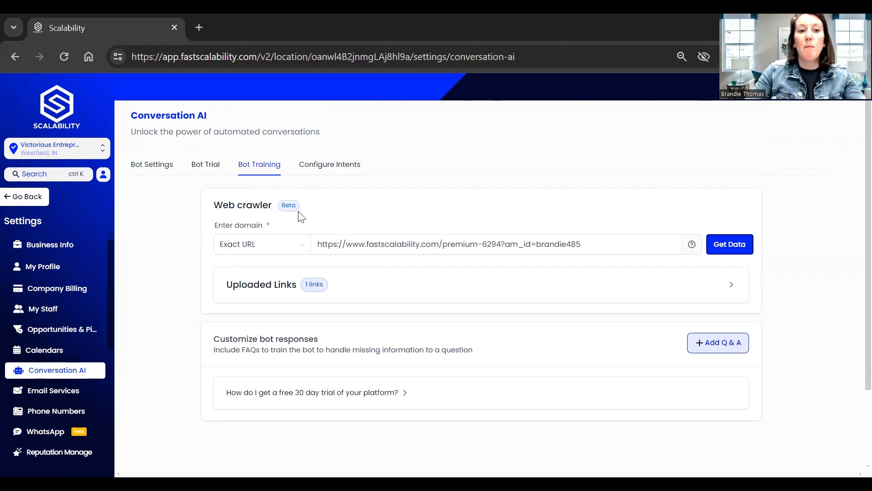
{"action": "left_click", "coordinate": [381, 393]}
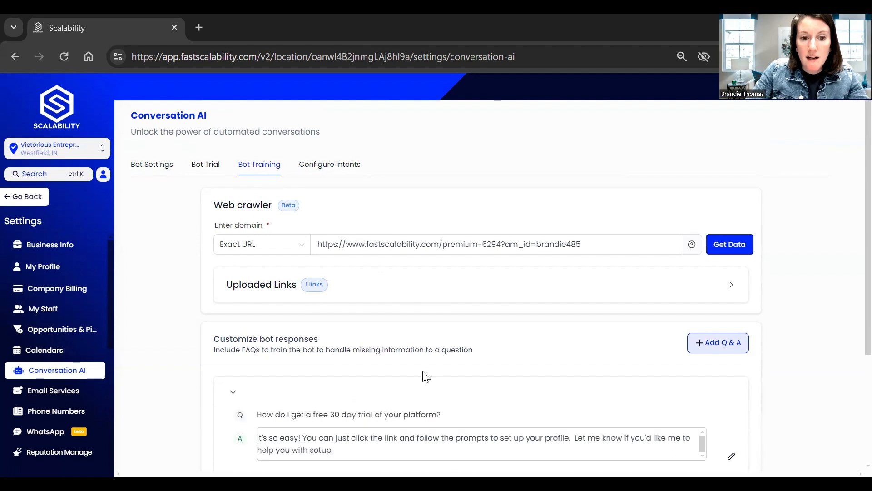
{"action": "scroll", "coordinate": [426, 377], "scroll_direction": "down", "scroll_amount": 3}
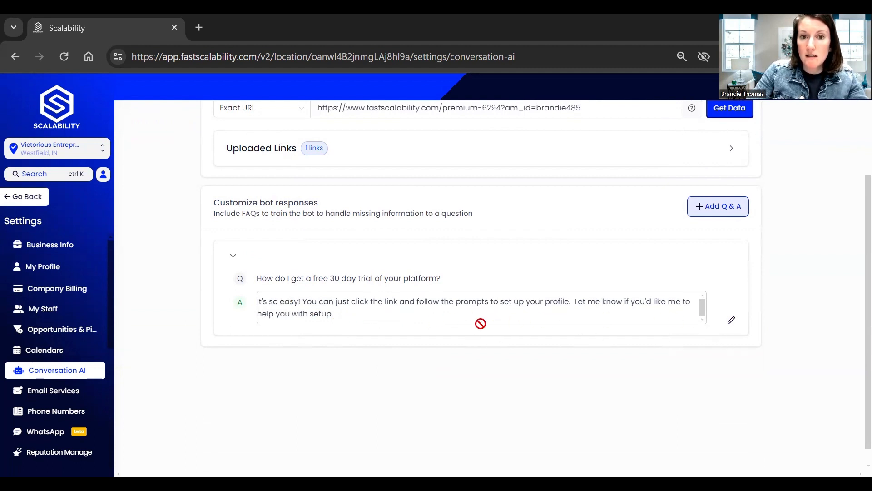
{"action": "scroll", "coordinate": [480, 324], "scroll_direction": "up", "scroll_amount": 4}
Open the bot trial and send the chatbot the test message "30 day trial"
{"action": "left_click", "coordinate": [207, 173]}
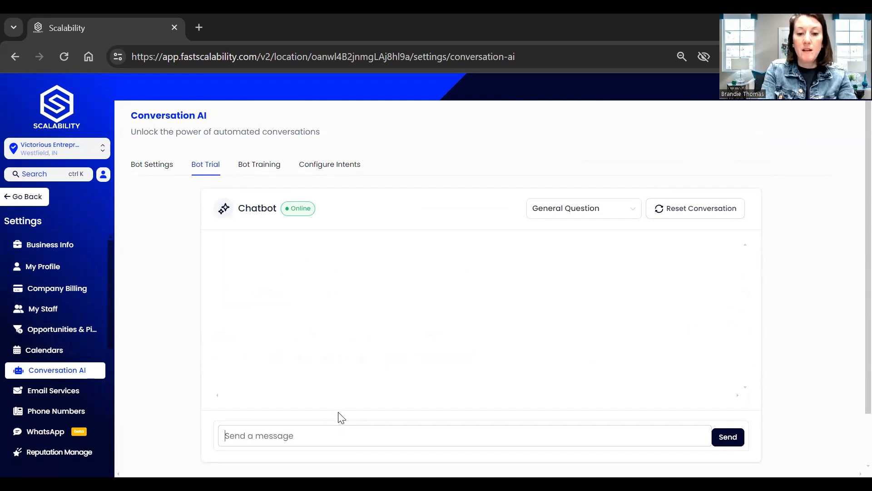
{"action": "type", "text": "30 day trial"}
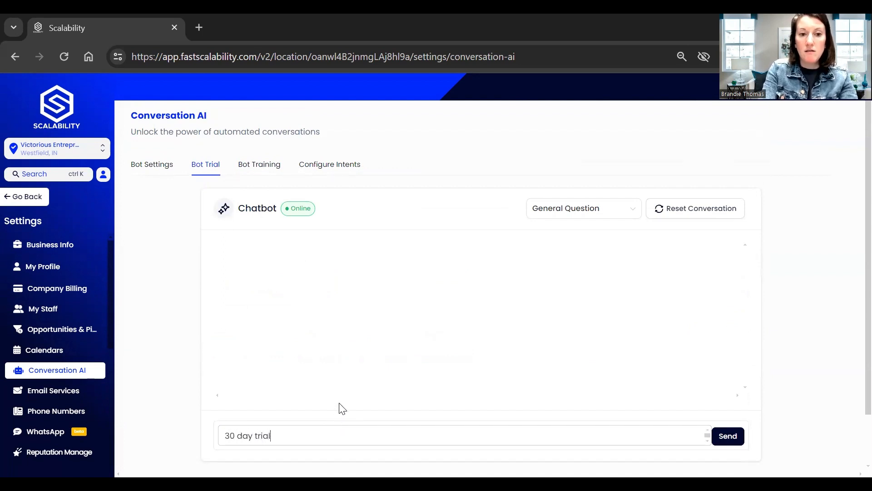
{"action": "key", "text": "Return"}
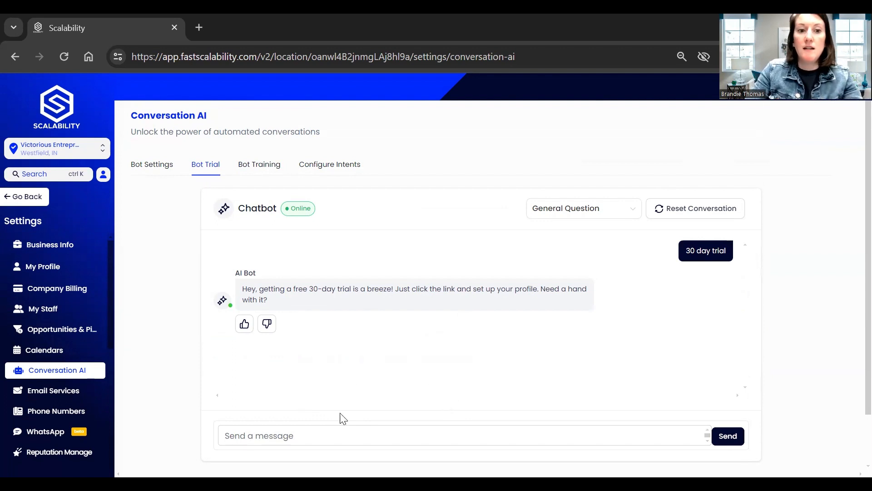
Send the chatbot the test message "what is link" and read its reply about the free trial
{"action": "left_click", "coordinate": [314, 437]}
{"action": "type", "text": "what is li"}
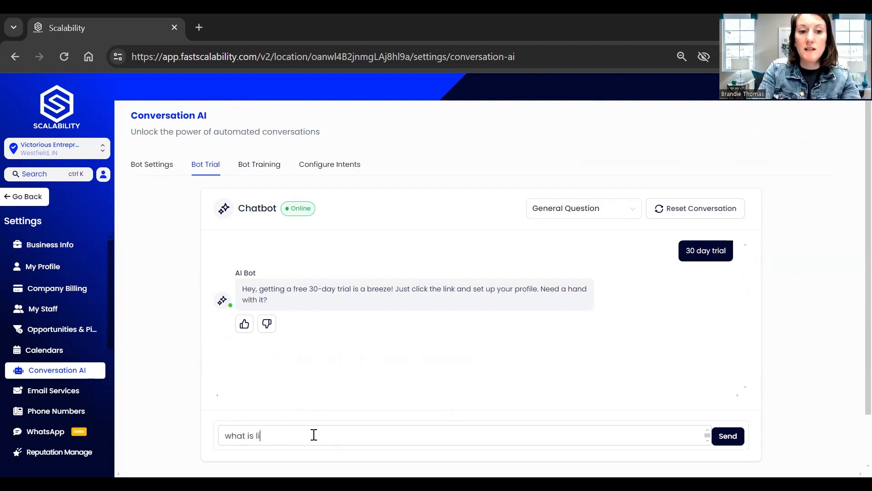
{"action": "type", "text": "nk"}
{"action": "key", "text": "Return"}
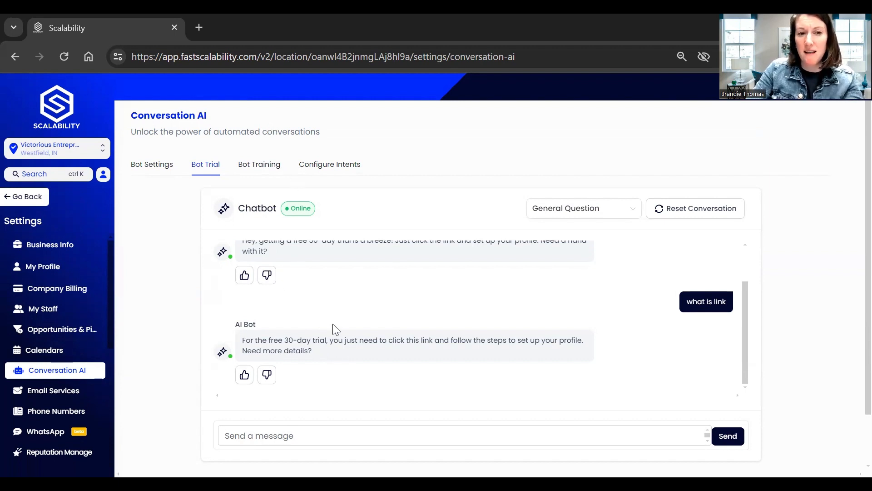
{"action": "scroll", "coordinate": [335, 328], "scroll_direction": "up", "scroll_amount": 1}
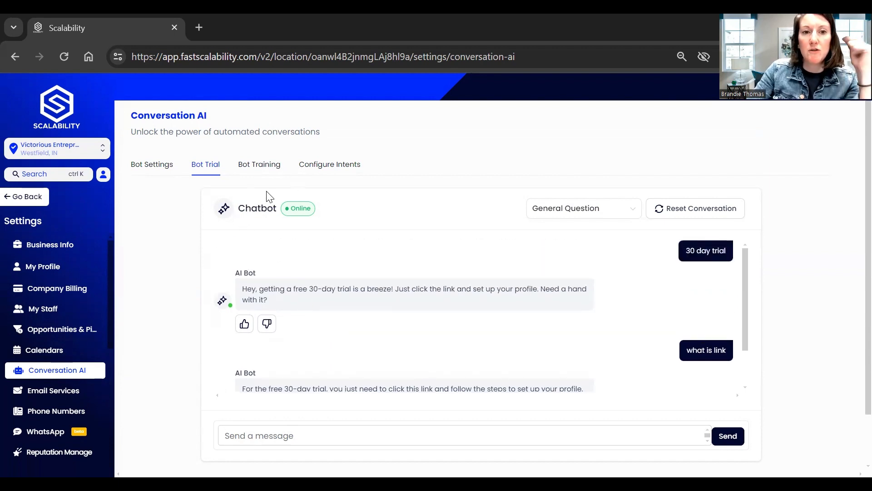
{"action": "scroll", "coordinate": [460, 378], "scroll_direction": "down", "scroll_amount": 1}
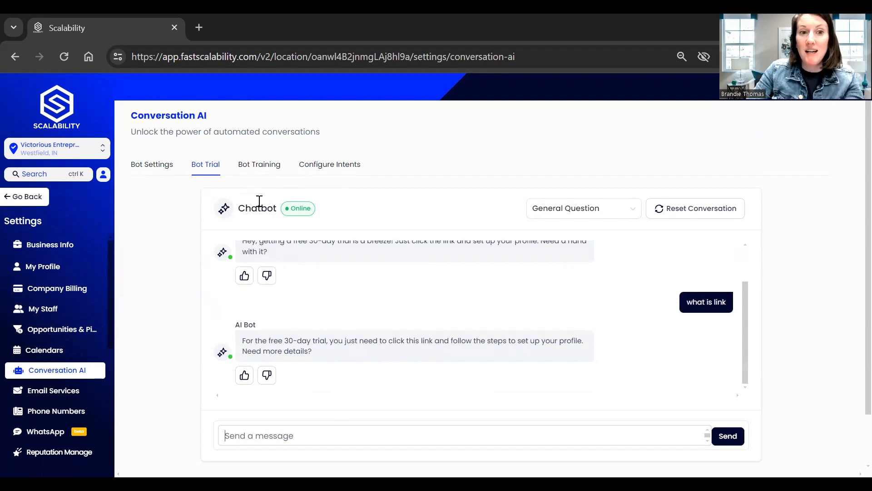
Open a blank question-and-answer entry in the bot training's custom responses, and return to the bot trial without saving it
{"action": "left_click", "coordinate": [259, 165]}
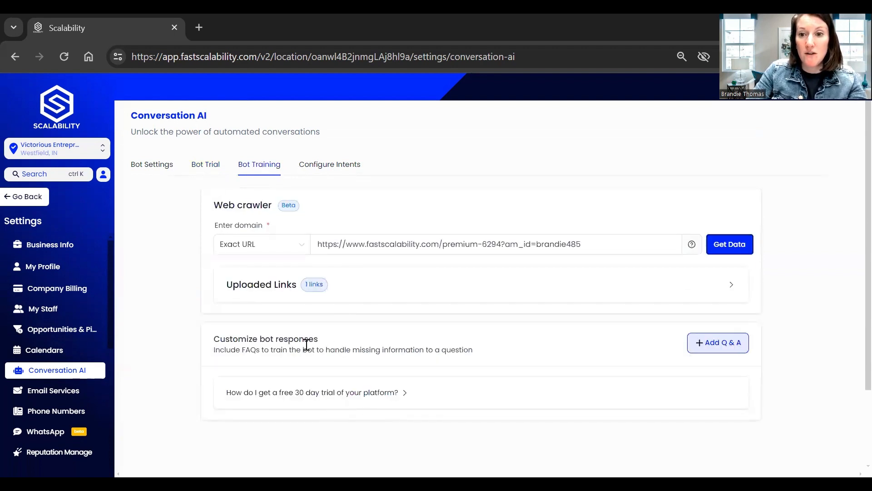
{"action": "left_click", "coordinate": [718, 345]}
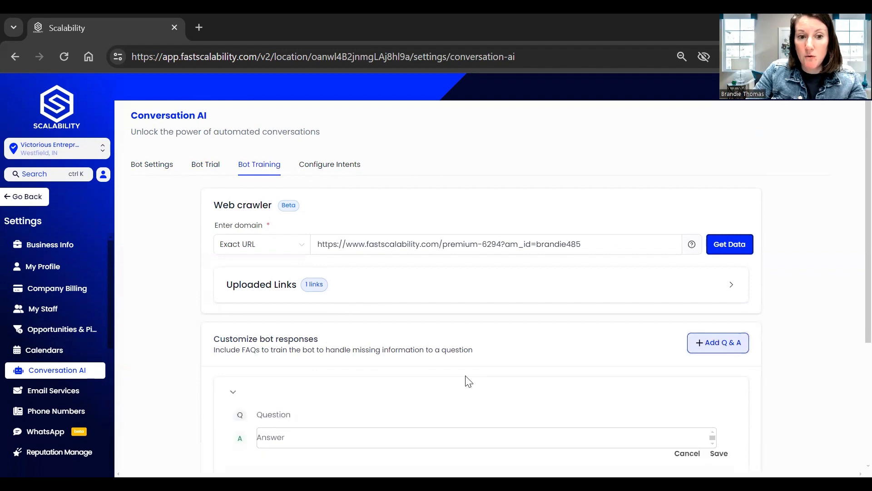
{"action": "scroll", "coordinate": [459, 390], "scroll_direction": "down", "scroll_amount": 4}
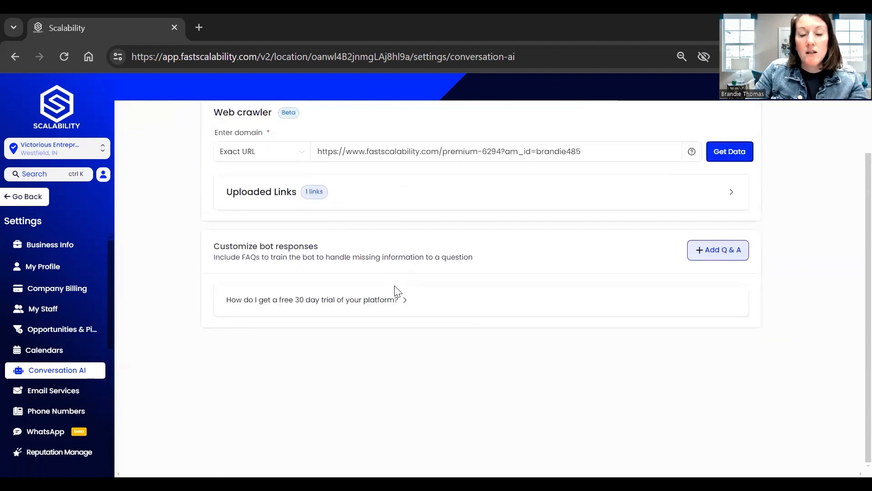
{"action": "scroll", "coordinate": [427, 269], "scroll_direction": "up", "scroll_amount": 3}
{"action": "left_click", "coordinate": [203, 165]}
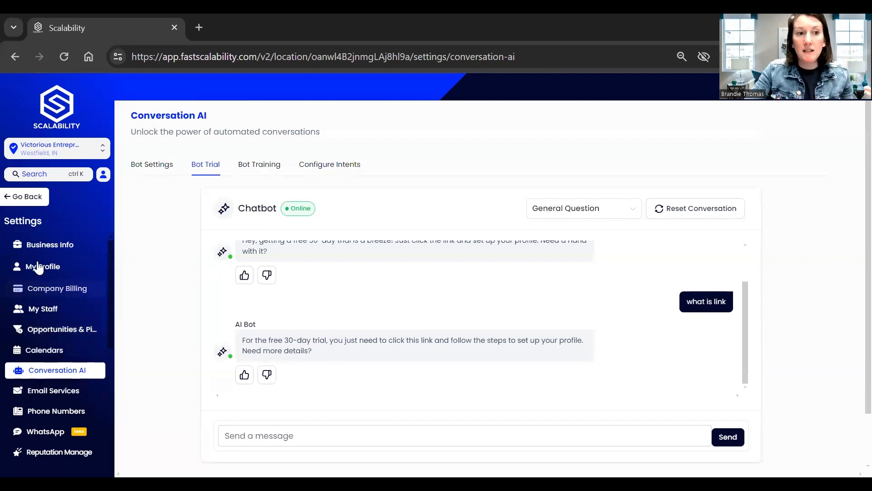
Leave the settings area and open the marketing social planner's settings to view the connected social accounts
{"action": "left_click", "coordinate": [17, 200]}
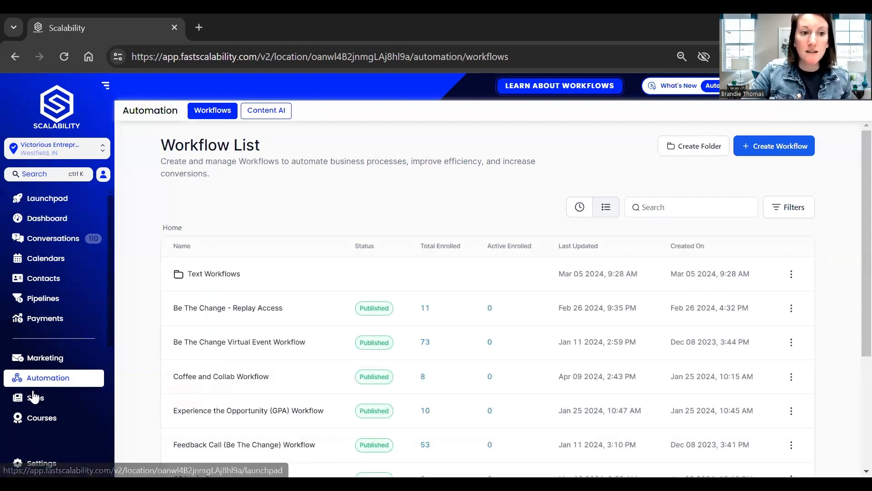
{"action": "left_click", "coordinate": [22, 362]}
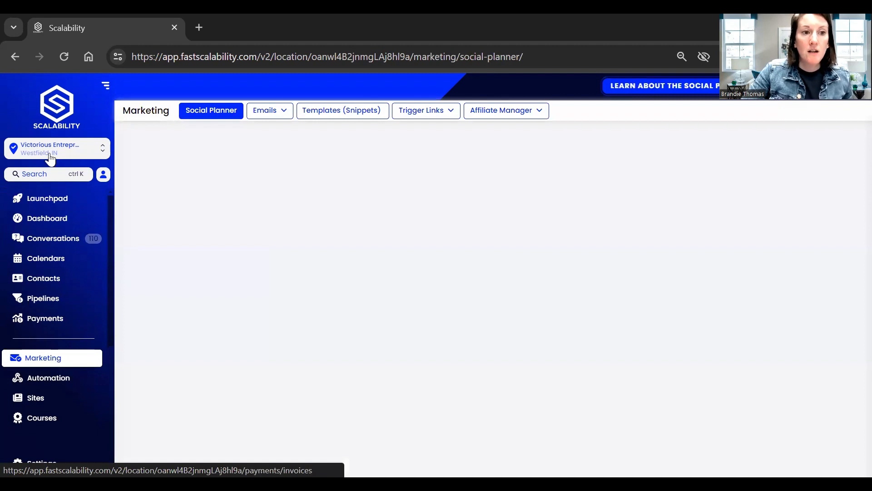
{"action": "left_click", "coordinate": [213, 113]}
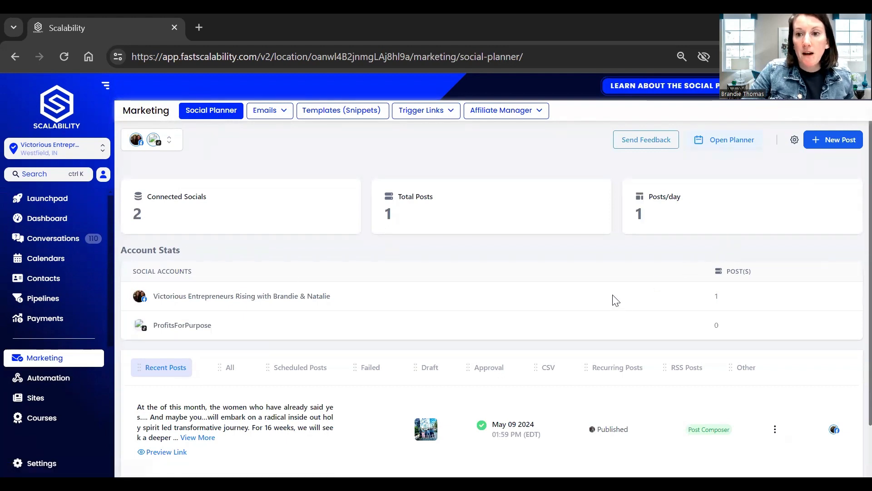
{"action": "left_click", "coordinate": [794, 142]}
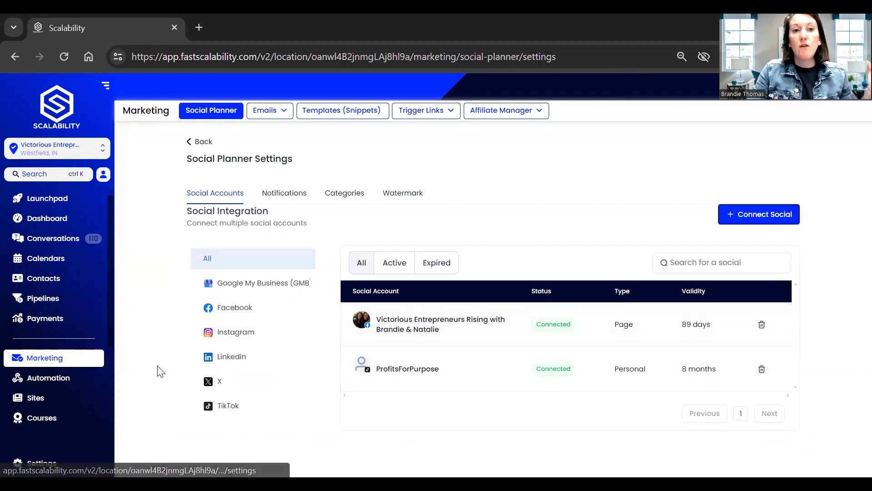
Create a new automation workflow from the "Recipe - Facebook comment automation" template
{"action": "left_click", "coordinate": [74, 386]}
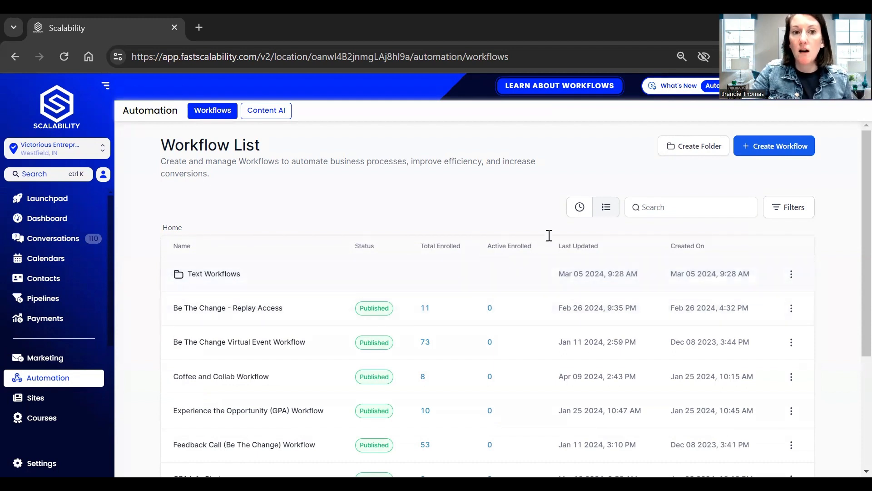
{"action": "left_click", "coordinate": [767, 155]}
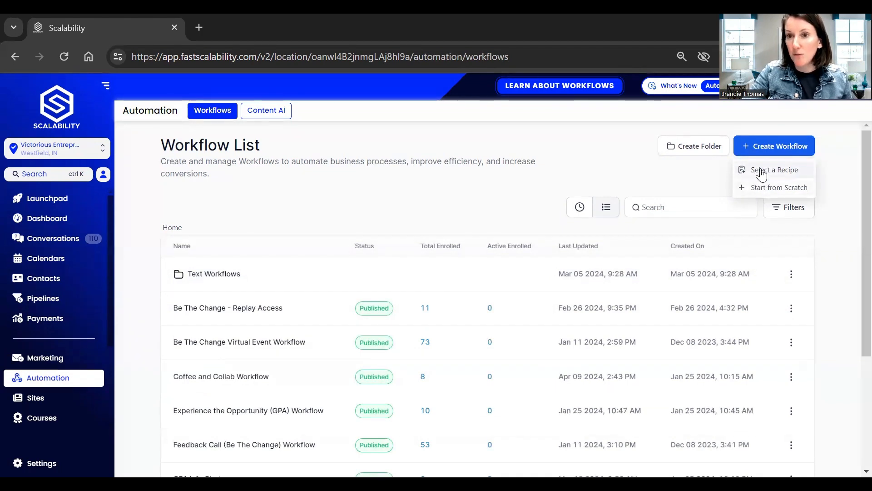
{"action": "left_click", "coordinate": [763, 170]}
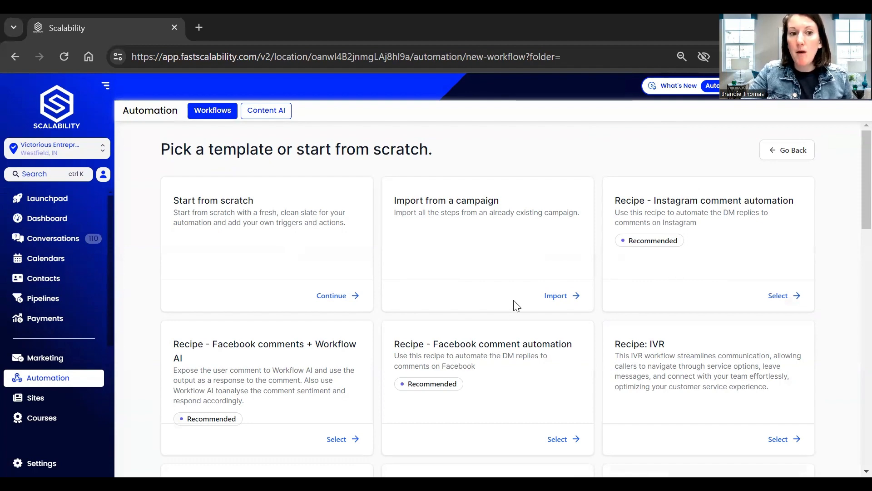
{"action": "scroll", "coordinate": [516, 306], "scroll_direction": "down", "scroll_amount": 1}
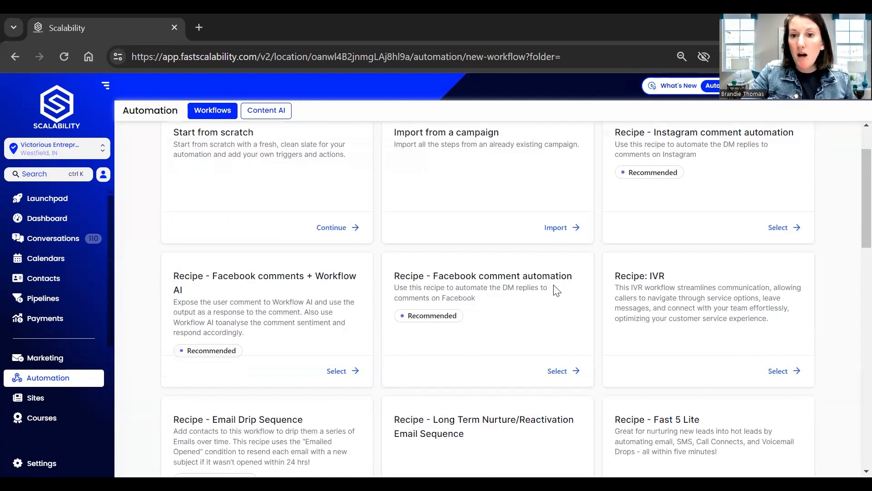
{"action": "left_click", "coordinate": [559, 371]}
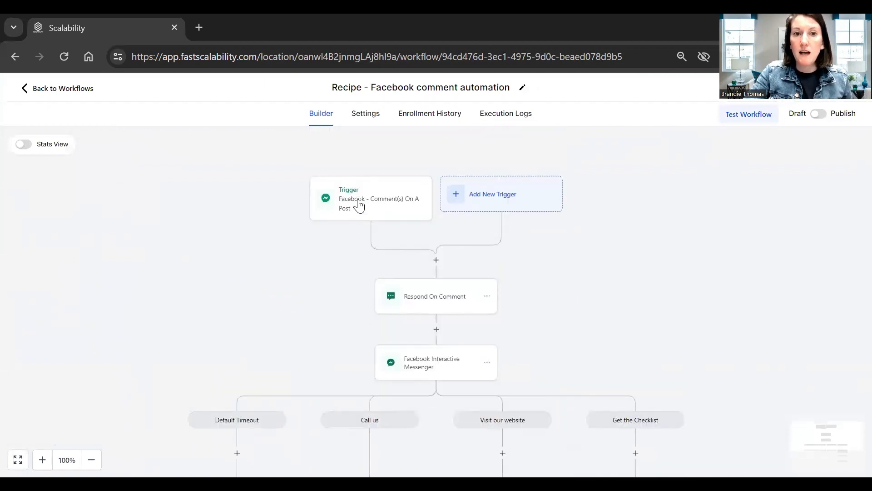
Open the "Facebook - Comment(s) On A Post" trigger and examine its page, post type, post and phrase filters
{"action": "left_click", "coordinate": [354, 202]}
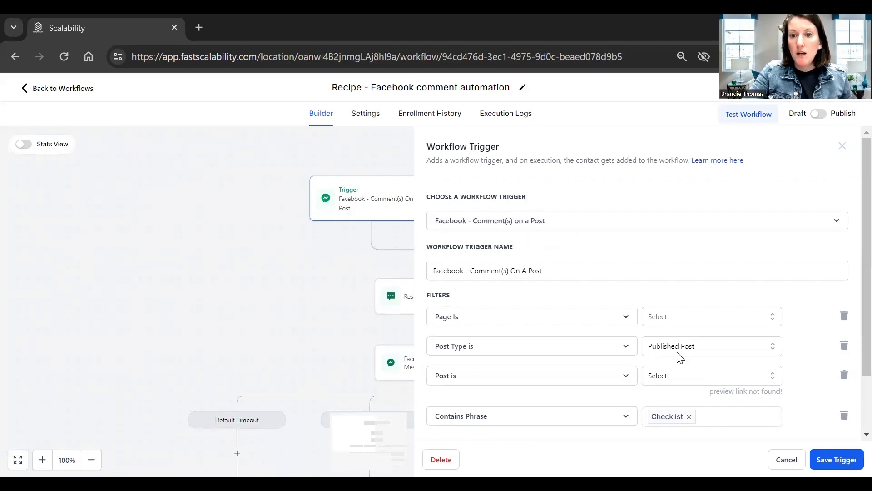
{"action": "left_click", "coordinate": [683, 320]}
{"action": "left_click", "coordinate": [682, 319]}
{"action": "scroll", "coordinate": [685, 354], "scroll_direction": "down", "scroll_amount": 1}
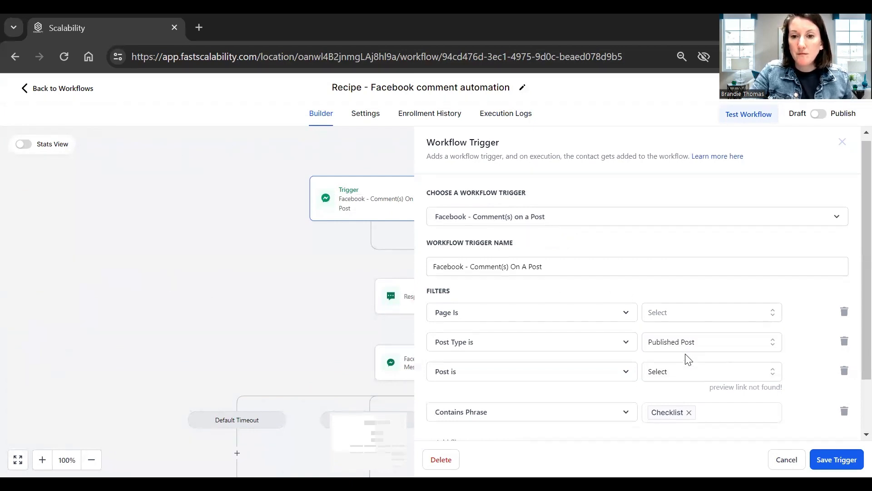
{"action": "scroll", "coordinate": [685, 354], "scroll_direction": "down", "scroll_amount": 2}
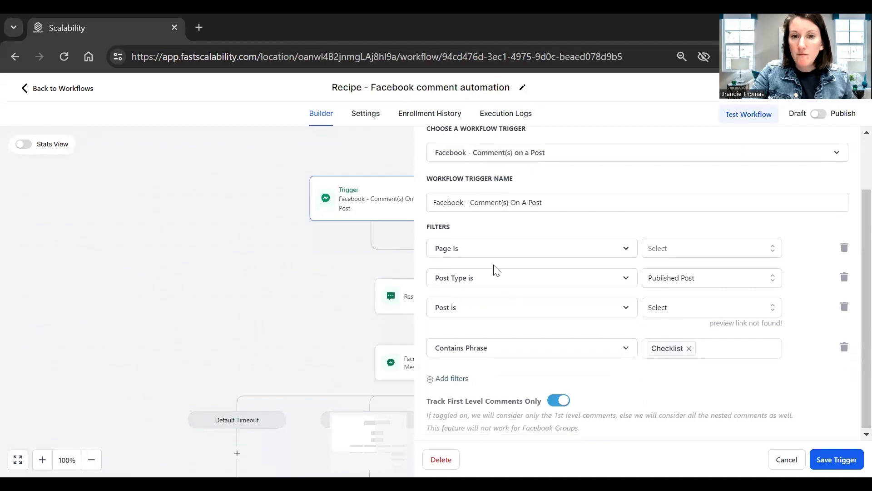
{"action": "left_click", "coordinate": [688, 313]}
{"action": "left_click", "coordinate": [617, 317]}
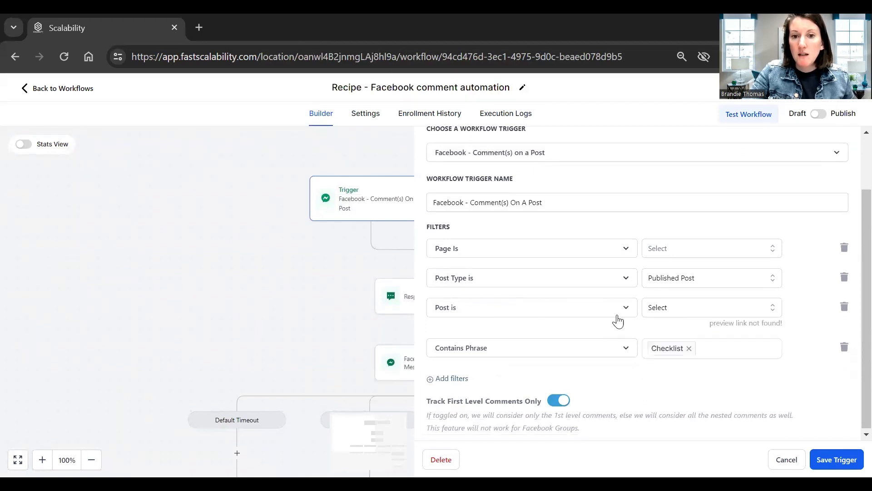
{"action": "left_click", "coordinate": [520, 308]}
{"action": "left_click", "coordinate": [464, 378]}
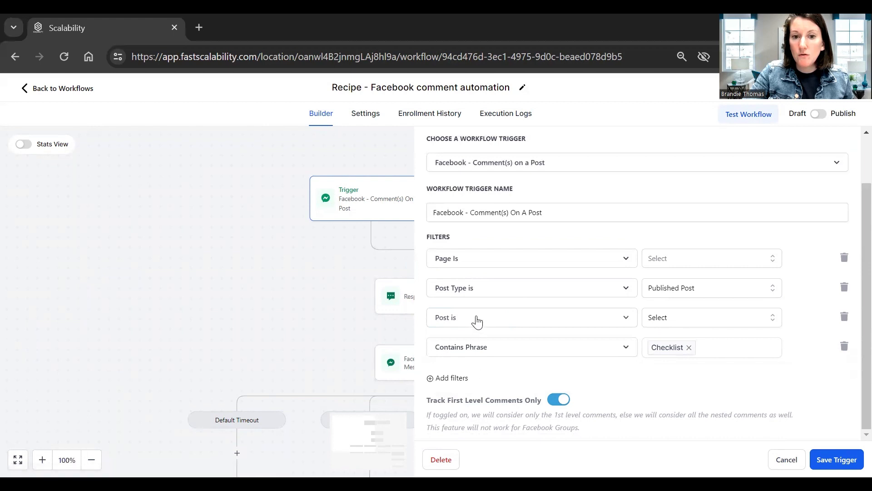
Try replacing the phrase "Checklist" with "RLA" in the trigger's Contains Phrase filter, and close the trigger without saving
{"action": "left_click", "coordinate": [689, 349]}
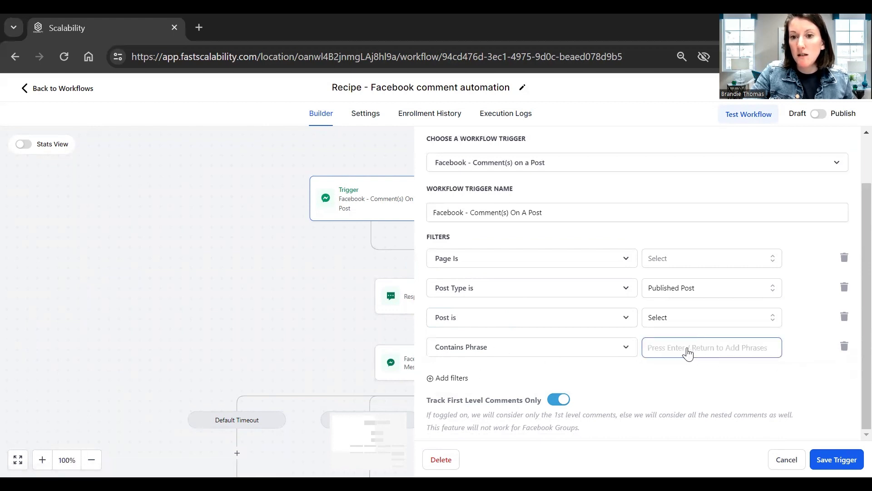
{"action": "type", "text": "RLA"}
{"action": "left_click", "coordinate": [778, 380]}
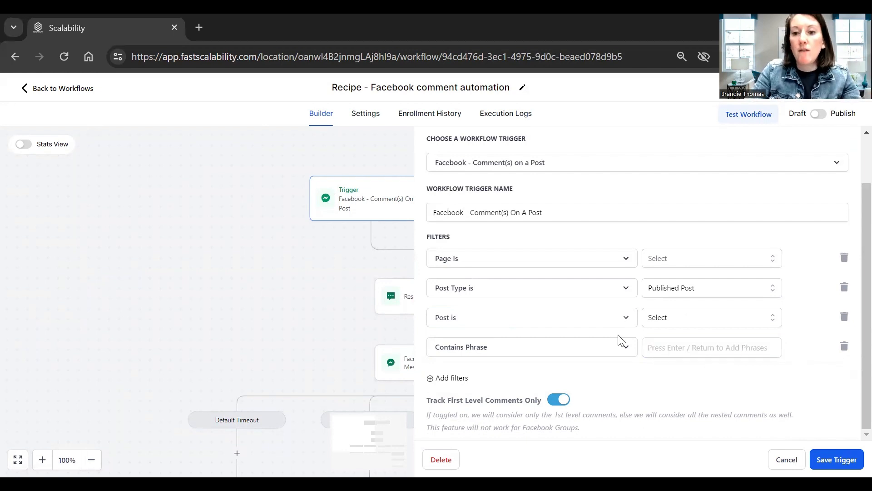
{"action": "key", "text": "Escape"}
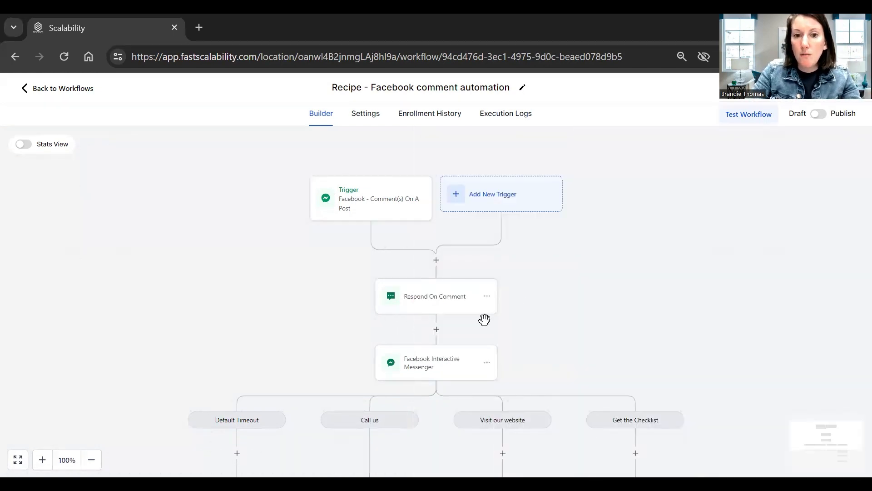
Review the Respond On Comment replies and the first Facebook Interactive Messenger message, closing both actions without changes
{"action": "left_click", "coordinate": [429, 312]}
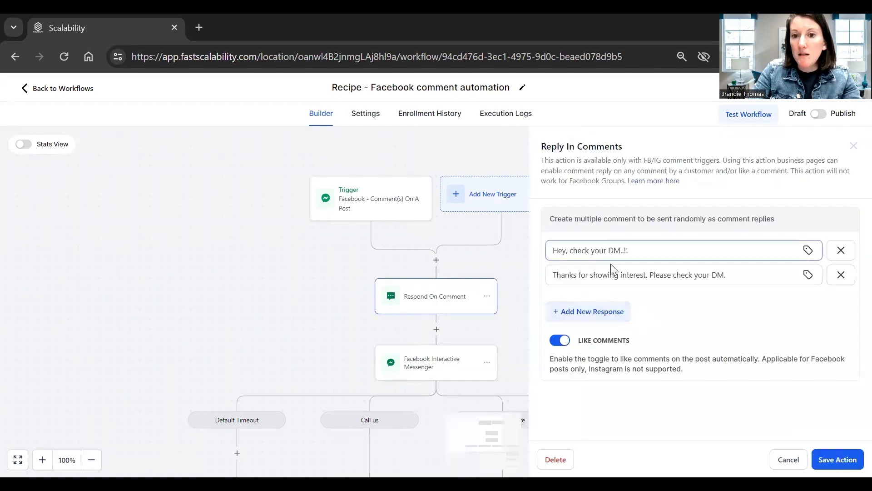
{"action": "left_click", "coordinate": [641, 257]}
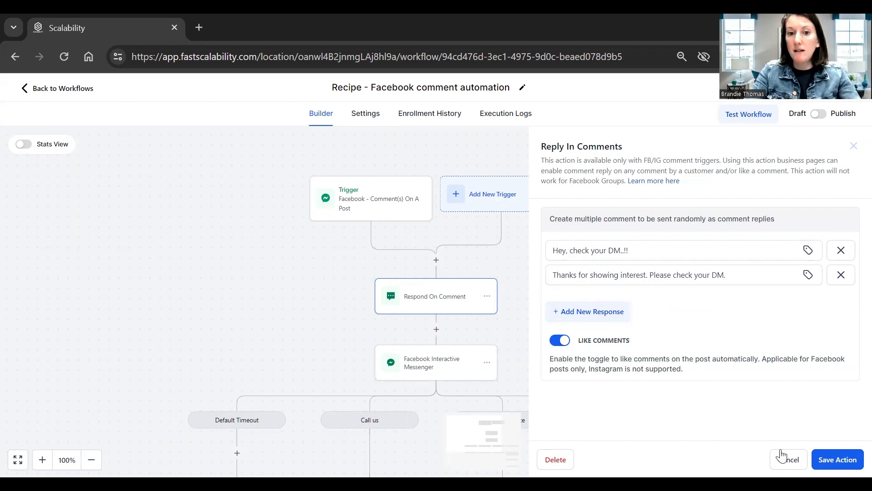
{"action": "left_click", "coordinate": [430, 374]}
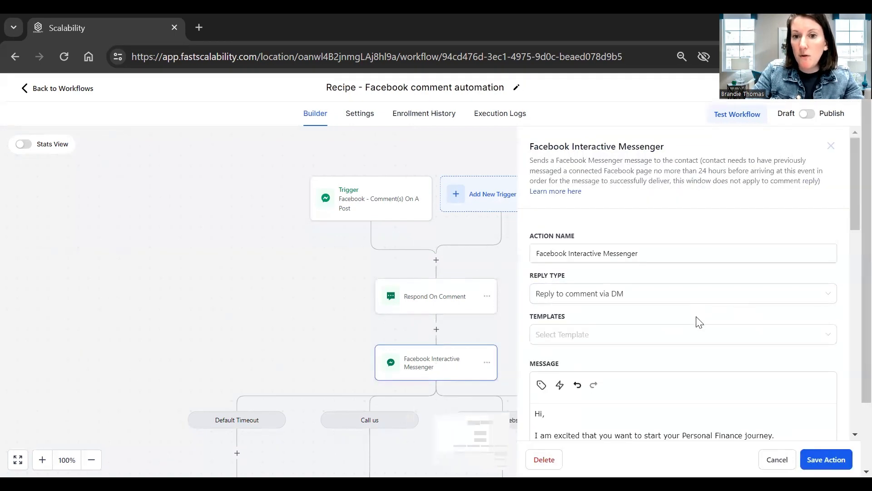
{"action": "scroll", "coordinate": [751, 393], "scroll_direction": "down", "scroll_amount": 2}
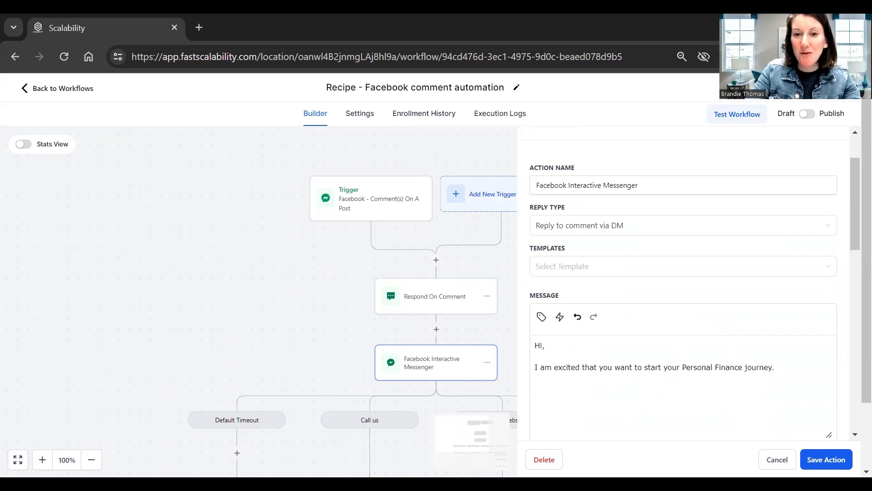
{"action": "left_click", "coordinate": [777, 459]}
Examine the workflow's Default Timeout, Call us, Visit our website and Get the Checklist branches, and return to the workflow list
{"action": "scroll", "coordinate": [545, 366], "scroll_direction": "down", "scroll_amount": 2}
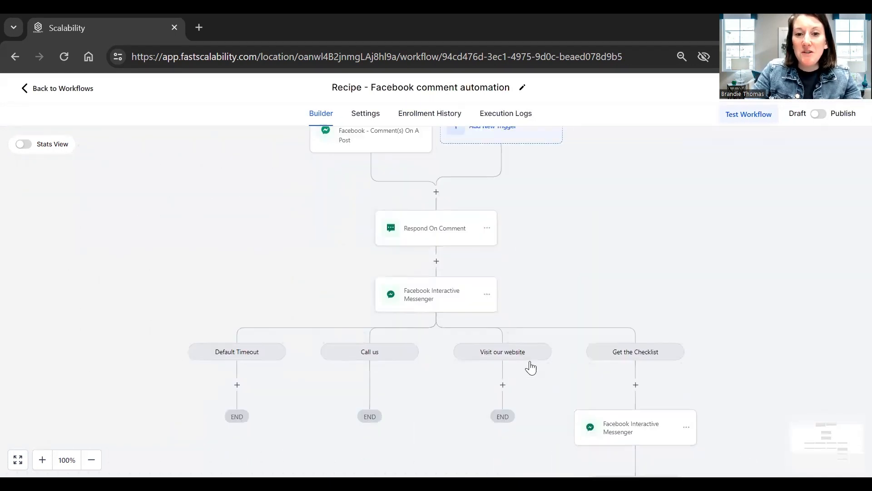
{"action": "scroll", "coordinate": [514, 366], "scroll_direction": "up", "scroll_amount": 1}
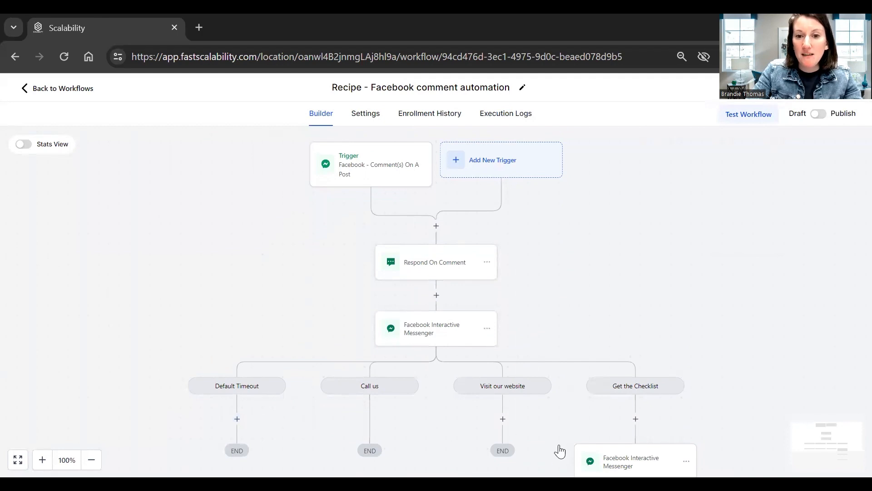
{"action": "scroll", "coordinate": [677, 432], "scroll_direction": "down", "scroll_amount": 3}
{"action": "scroll", "coordinate": [686, 411], "scroll_direction": "up", "scroll_amount": 1}
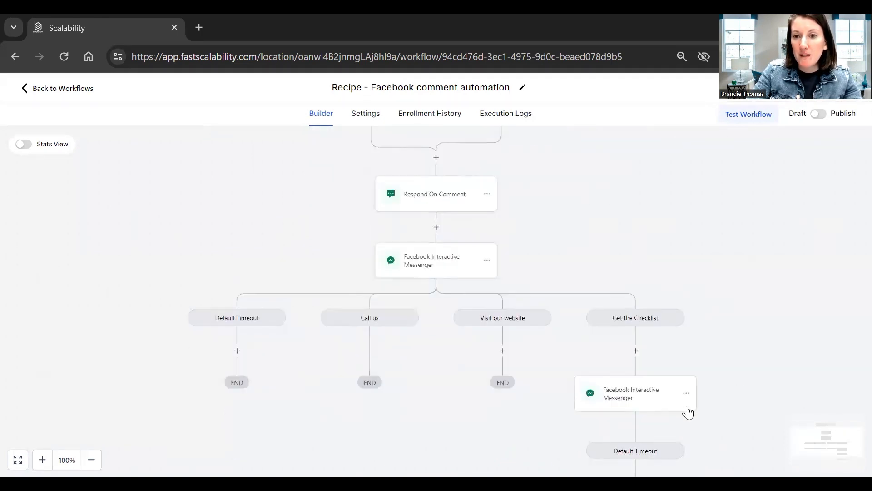
{"action": "scroll", "coordinate": [701, 419], "scroll_direction": "down", "scroll_amount": 4}
{"action": "scroll", "coordinate": [703, 419], "scroll_direction": "up", "scroll_amount": 10}
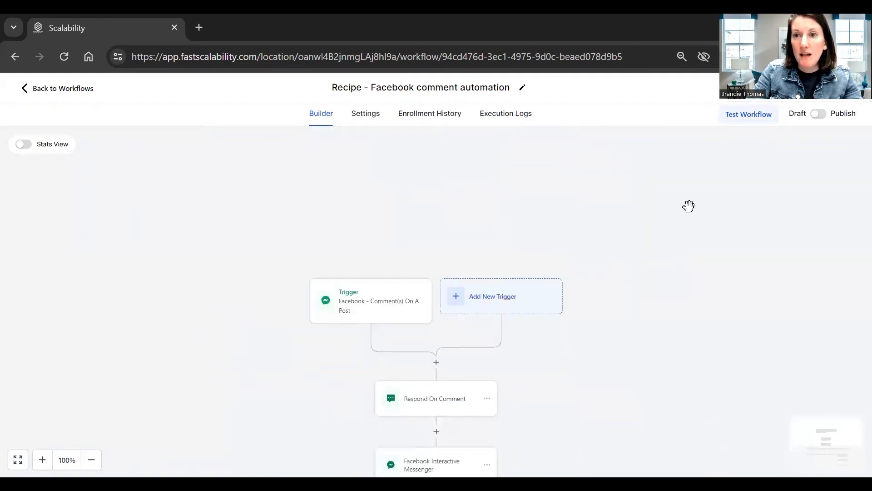
{"action": "left_click_drag", "start_coordinate": [703, 380], "coordinate": [702, 263]}
{"action": "left_click", "coordinate": [25, 88]}
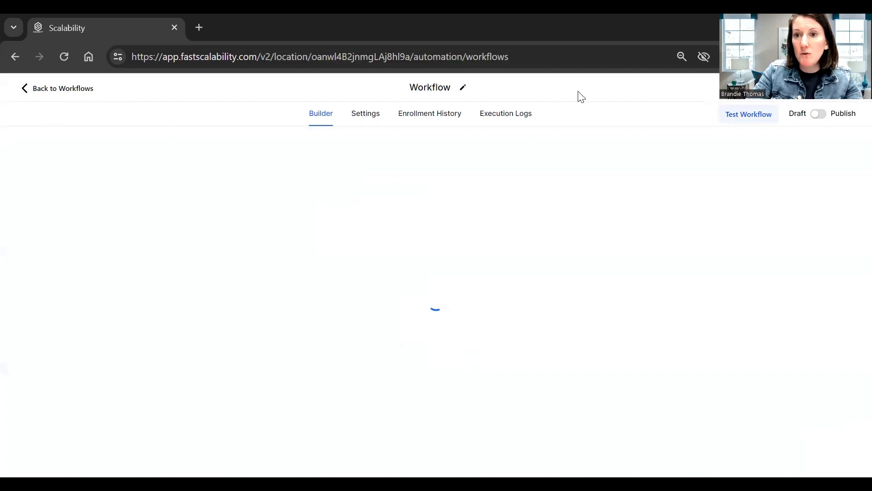